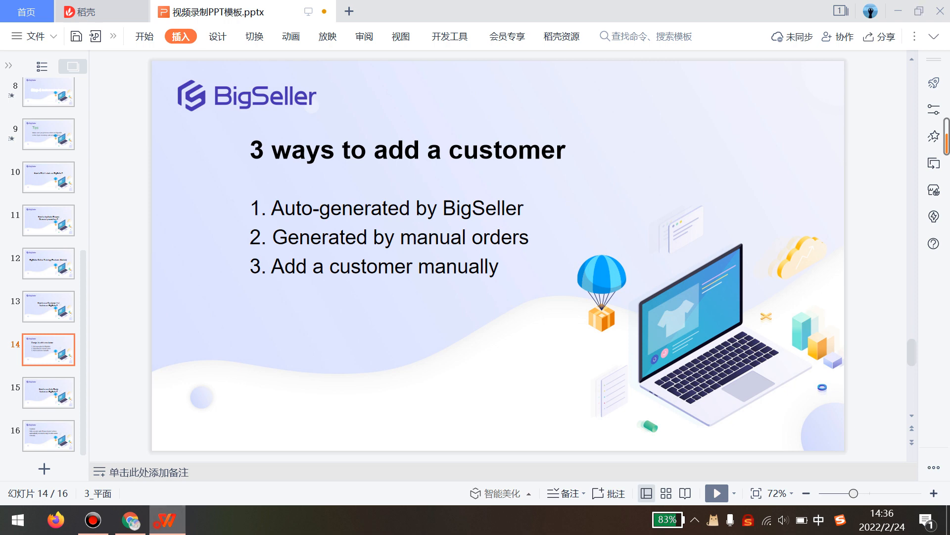
- Return to BigSeller's New Orders list of 10 orders and bring up the Orders menu
{"action": "left_click", "coordinate": [167, 520]}
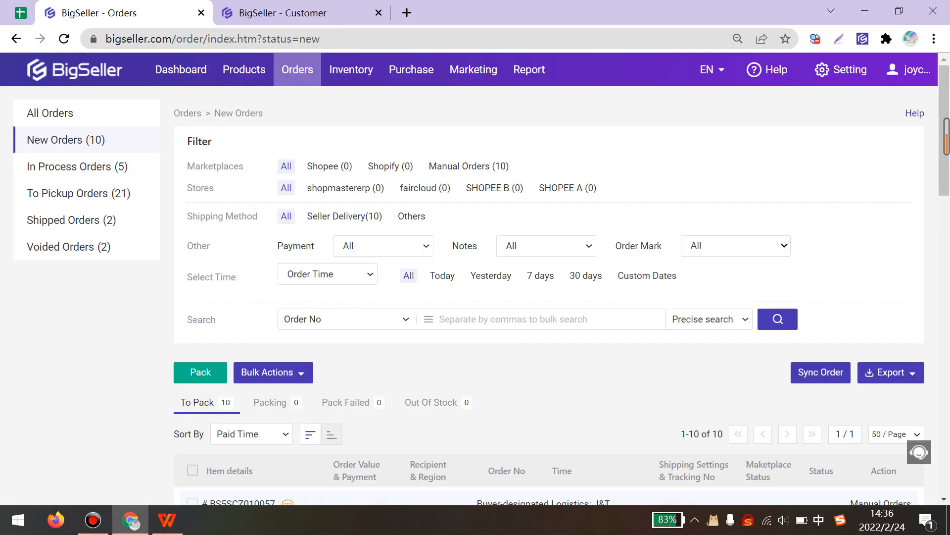
{"action": "scroll", "coordinate": [476, 278], "scroll_direction": "down", "scroll_amount": 3}
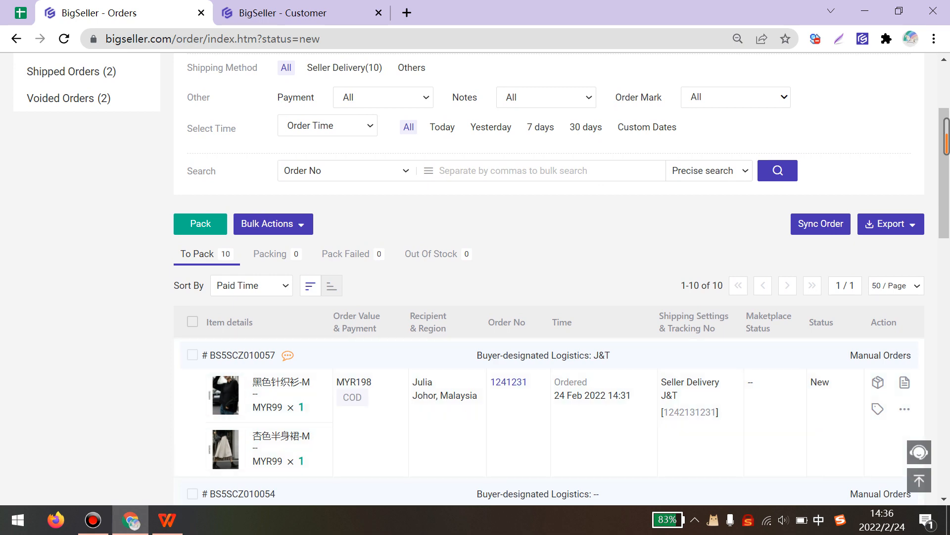
{"action": "left_click", "coordinate": [168, 520]}
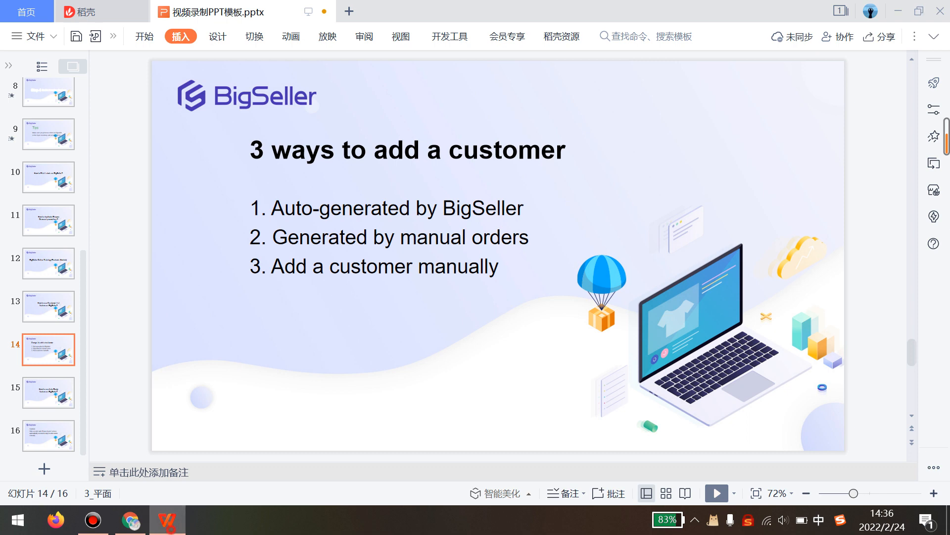
{"action": "left_click", "coordinate": [167, 520]}
{"action": "scroll", "coordinate": [307, 277], "scroll_direction": "up", "scroll_amount": 3}
{"action": "mouse_move", "coordinate": [297, 70]}
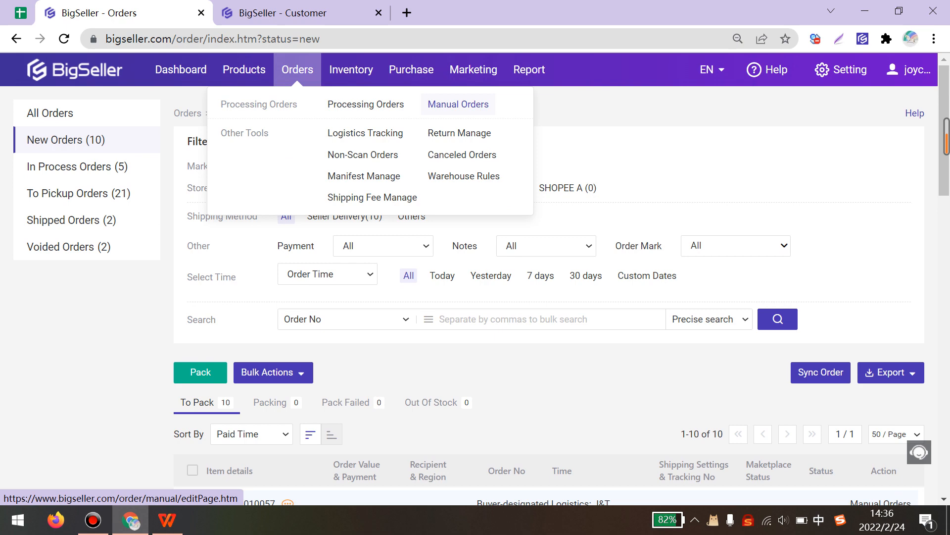
- Start a manual order with its order number, COD payment method and logistic name J&T
{"action": "left_click", "coordinate": [458, 104]}
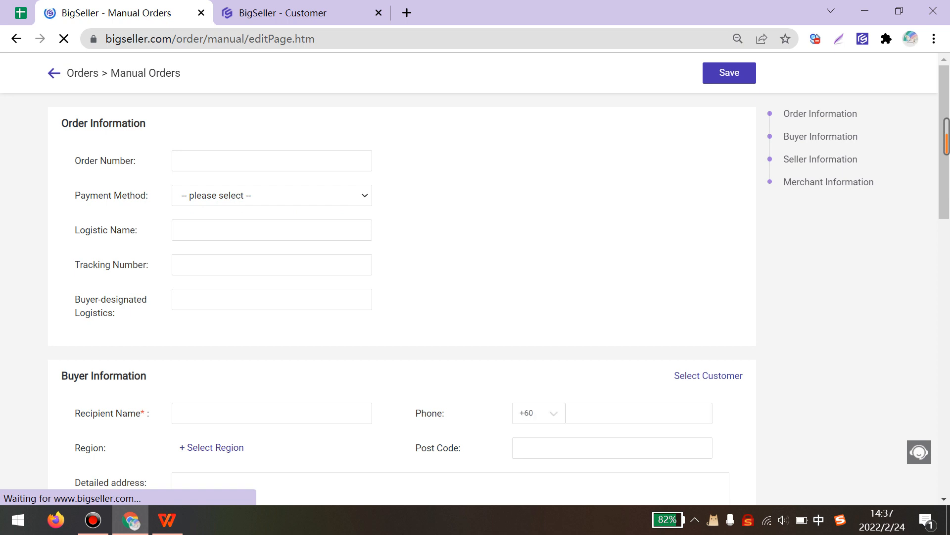
{"action": "left_click", "coordinate": [187, 163]}
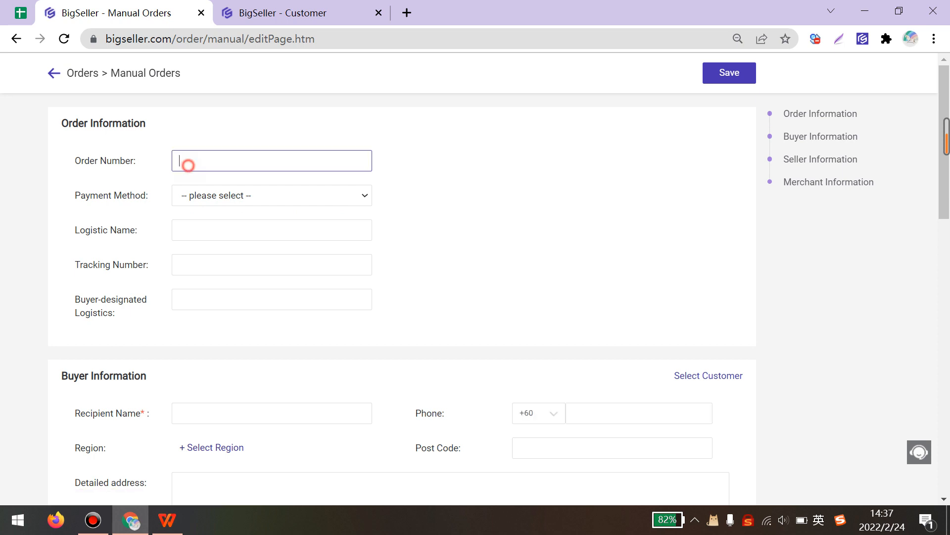
{"action": "type", "text": "12351431322"}
{"action": "left_click", "coordinate": [235, 190]}
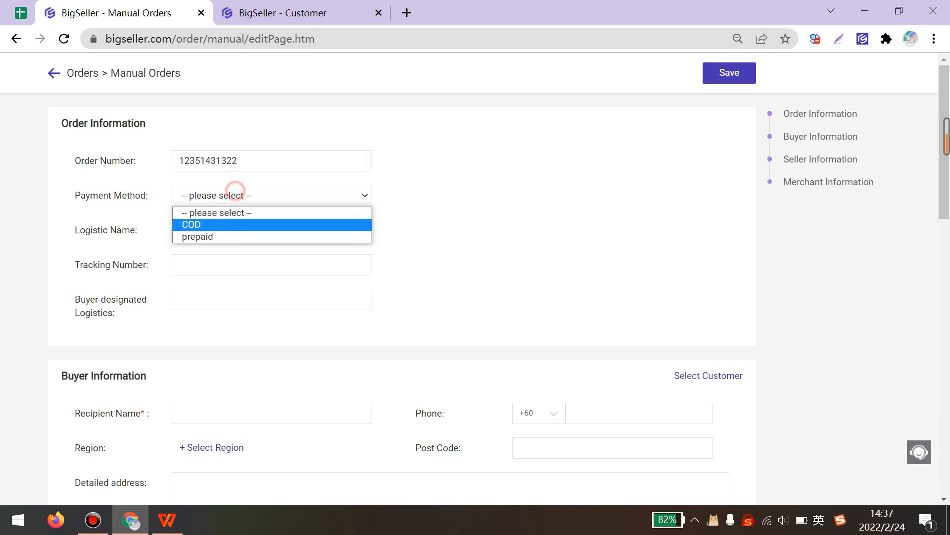
{"action": "left_click", "coordinate": [198, 224]}
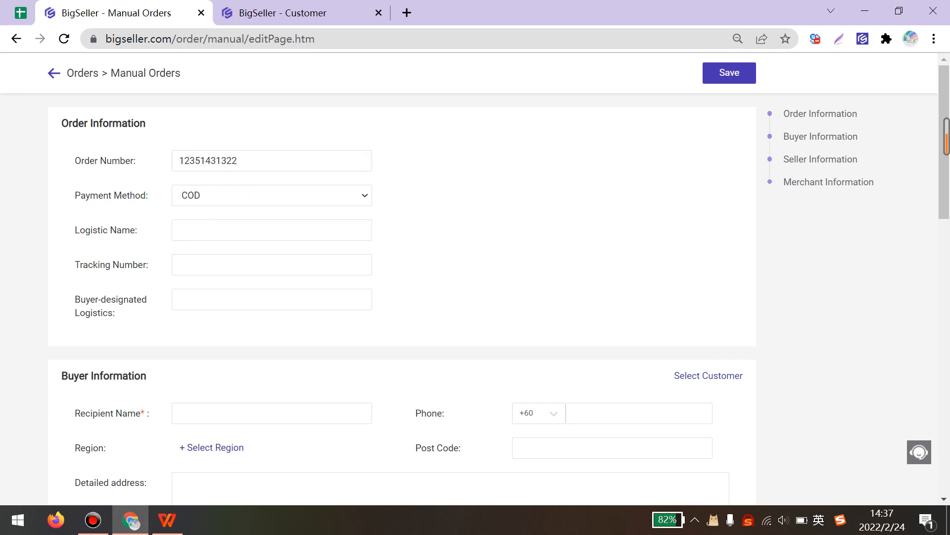
{"action": "left_click", "coordinate": [198, 229]}
{"action": "type", "text": "J&T"}
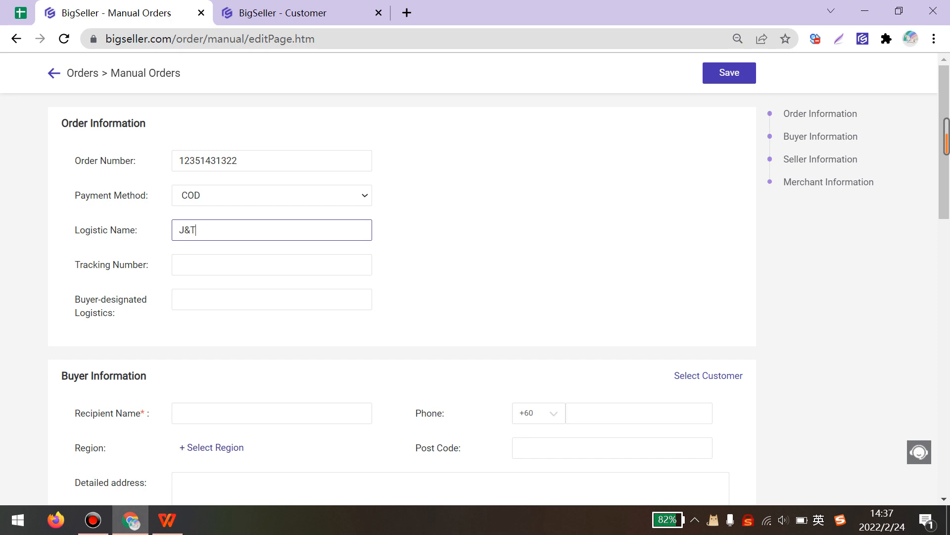
{"action": "scroll", "coordinate": [402, 297], "scroll_direction": "down", "scroll_amount": 3}
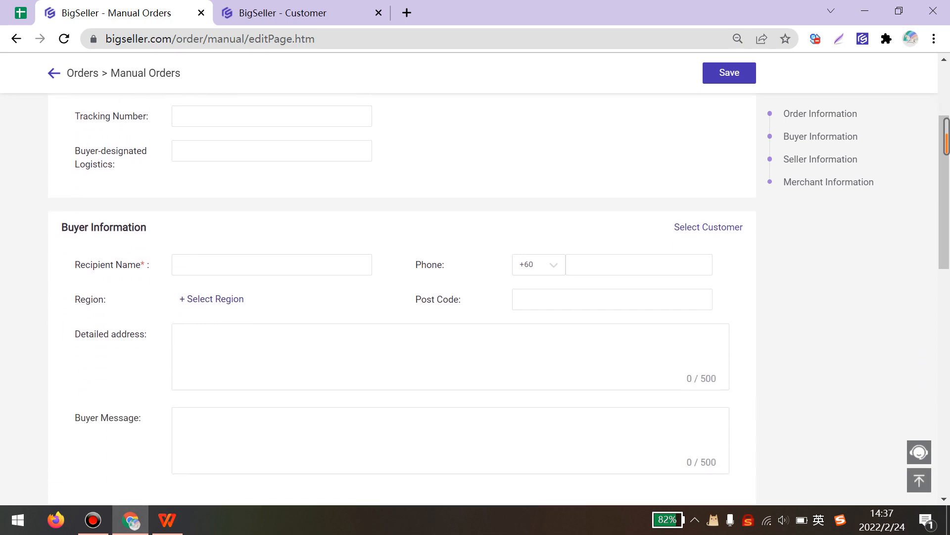
- Enter the recipient's name and phone, and set the region to Malaysia > Kelantan > Jeli
{"action": "left_click", "coordinate": [216, 265]}
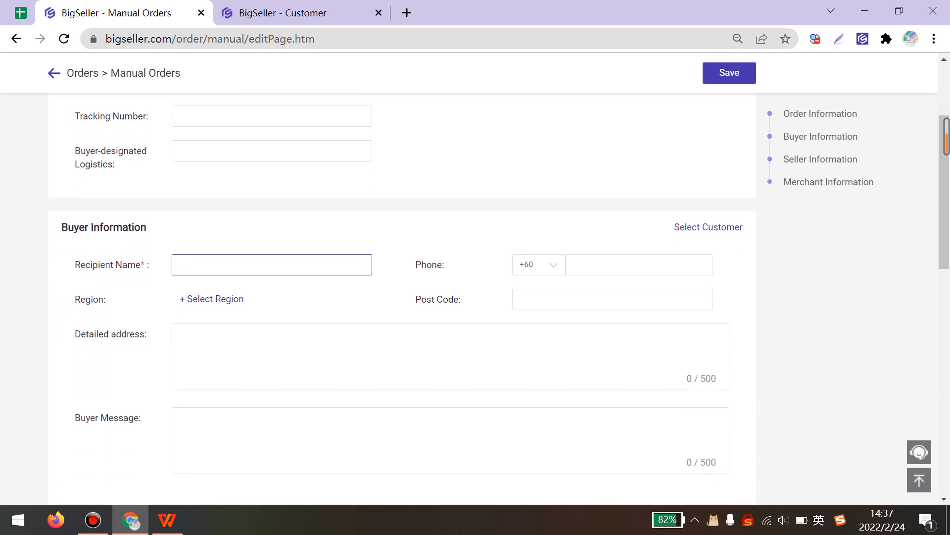
{"action": "type", "text": "Julia"}
{"action": "left_click", "coordinate": [607, 265]}
{"action": "type", "text": "63242312"}
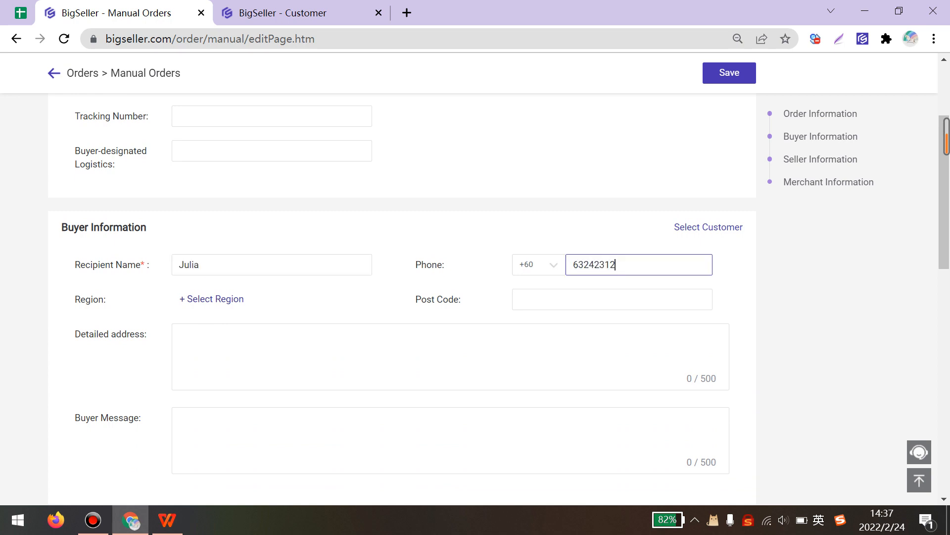
{"action": "type", "text": "3"}
{"action": "left_click", "coordinate": [216, 299]}
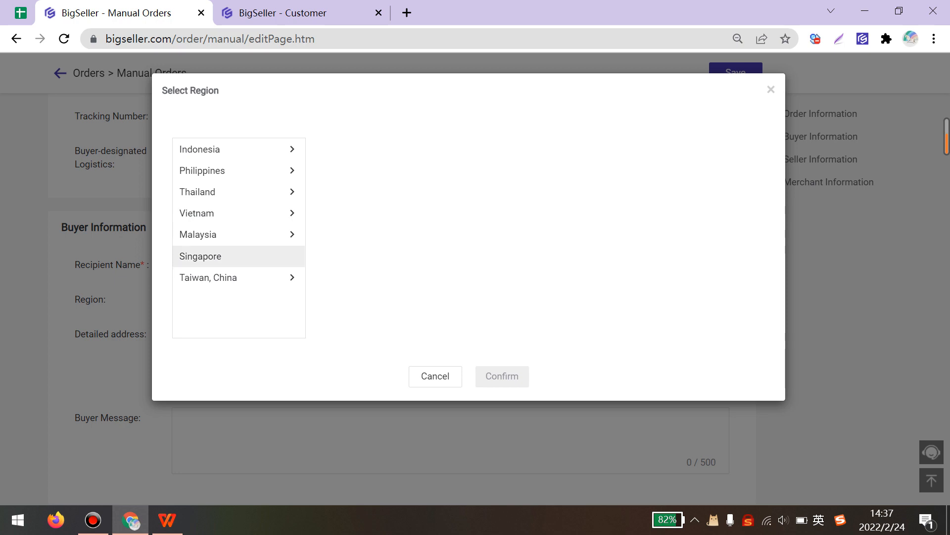
{"action": "left_click", "coordinate": [220, 234]}
{"action": "left_click", "coordinate": [383, 230]}
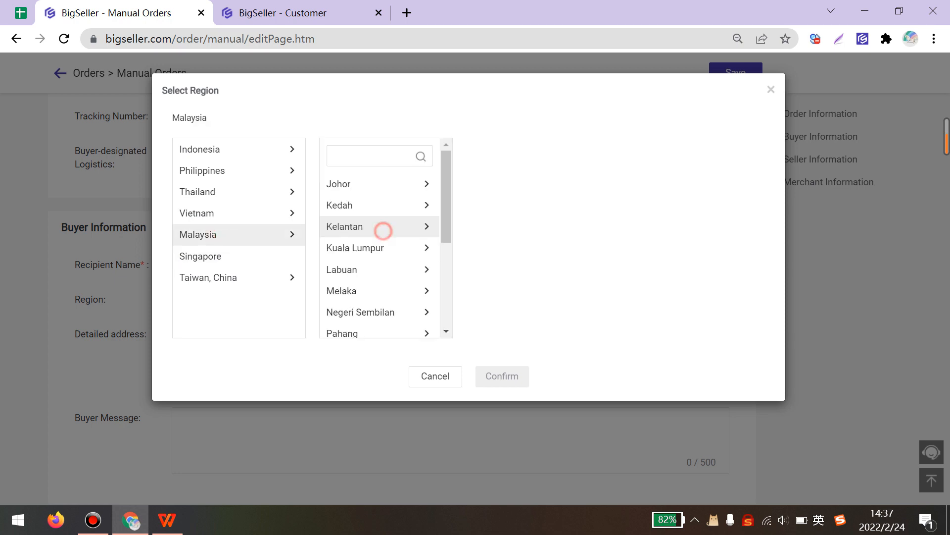
{"action": "left_click", "coordinate": [515, 286]}
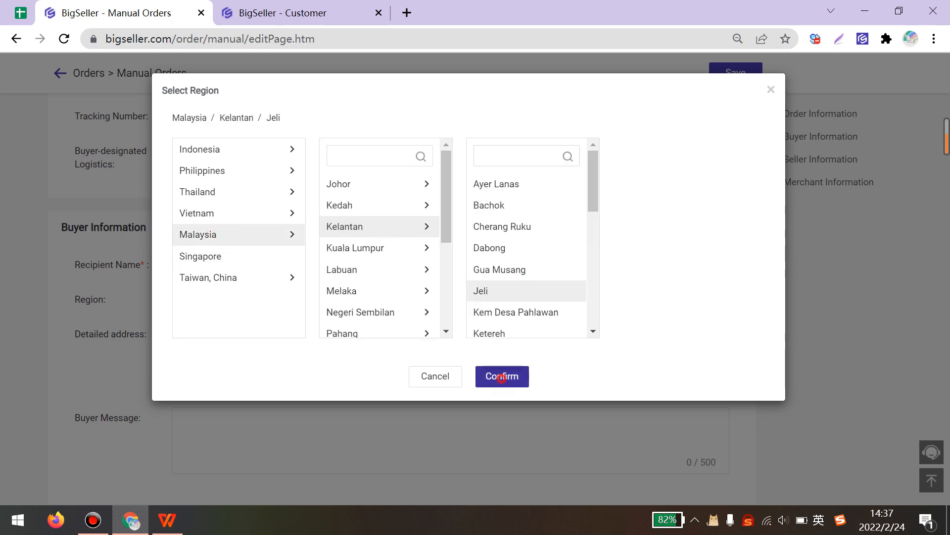
{"action": "left_click", "coordinate": [502, 378]}
- Fill in the buyer's post code and detailed address
{"action": "left_click", "coordinate": [526, 299]}
{"action": "type", "text": "123"}
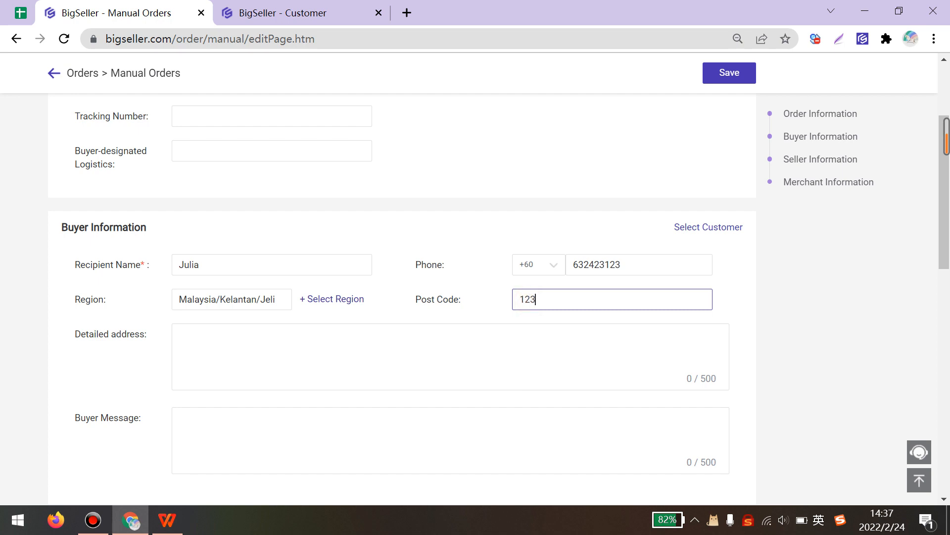
{"action": "type", "text": "45"}
{"action": "left_click", "coordinate": [253, 343]}
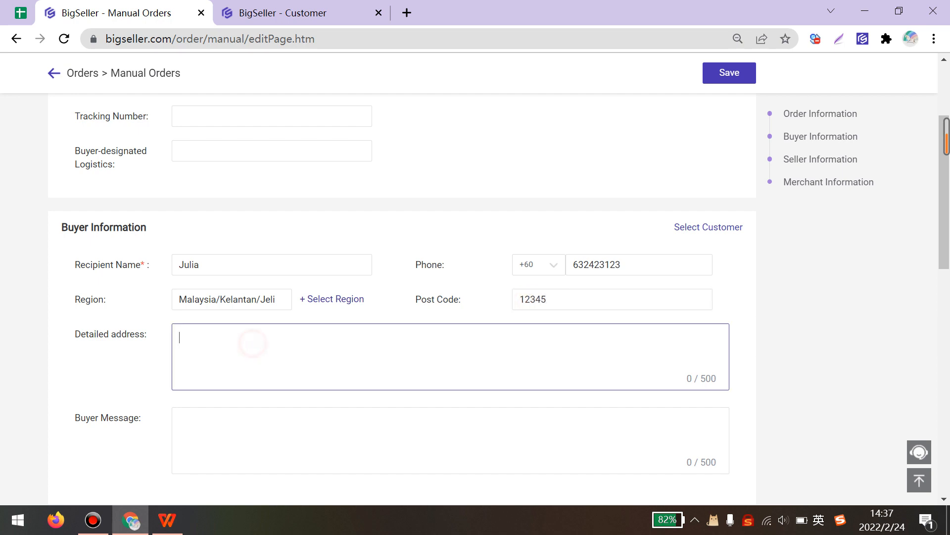
{"action": "left_click", "coordinate": [245, 342]}
{"action": "type", "text": "1234 test"}
{"action": "scroll", "coordinate": [402, 297], "scroll_direction": "down", "scroll_amount": 5}
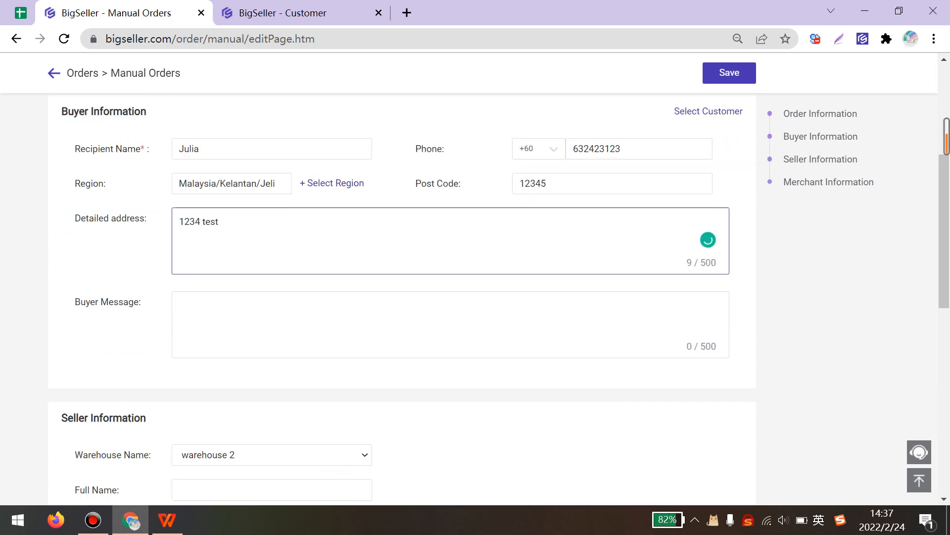
{"action": "scroll", "coordinate": [402, 297], "scroll_direction": "down", "scroll_amount": 3}
{"action": "scroll", "coordinate": [402, 297], "scroll_direction": "down", "scroll_amount": 5}
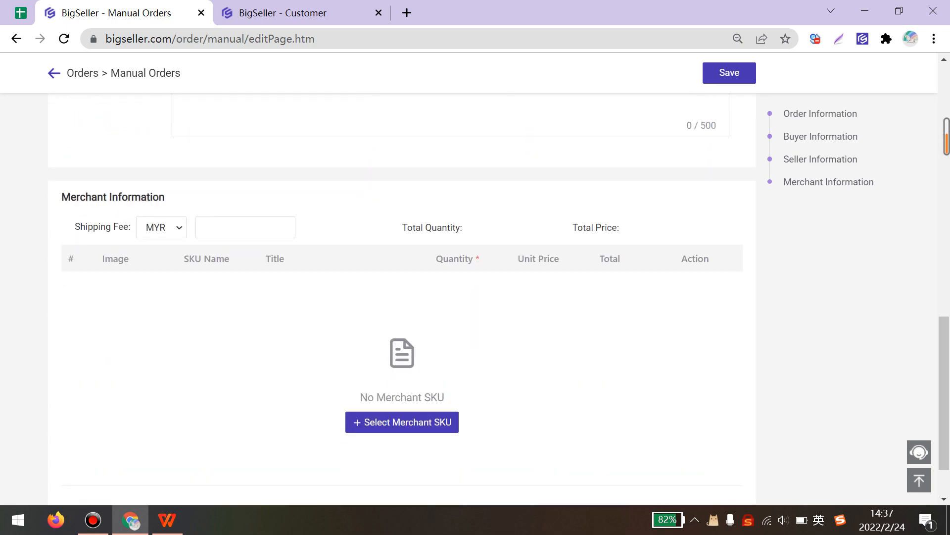
- Add SKU 黑色针织衫-M at unit price 99 and save the manual order
{"action": "left_click", "coordinate": [398, 422]}
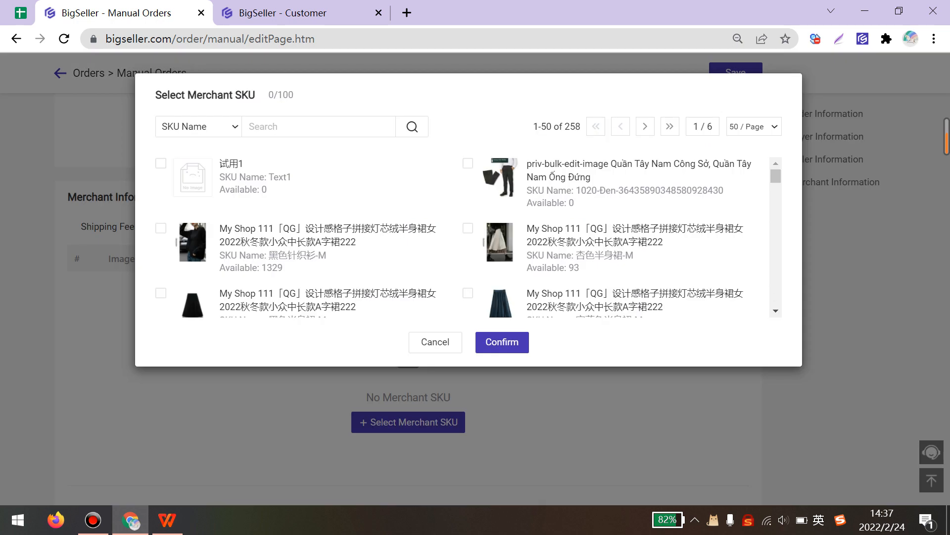
{"action": "left_click", "coordinate": [161, 227]}
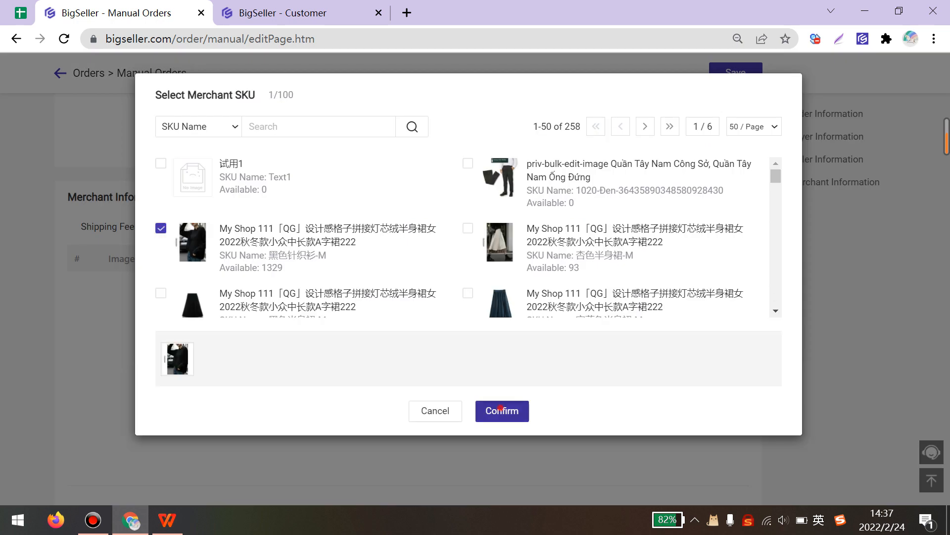
{"action": "left_click", "coordinate": [501, 410]}
{"action": "left_click", "coordinate": [560, 384]}
{"action": "type", "text": "99"}
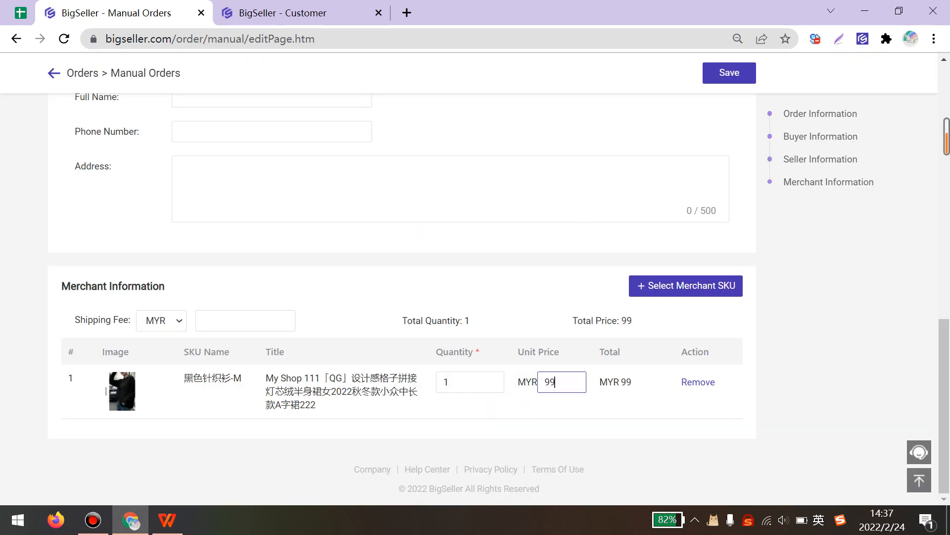
{"action": "left_click", "coordinate": [647, 417]}
{"action": "scroll", "coordinate": [647, 417], "scroll_direction": "up", "scroll_amount": 13}
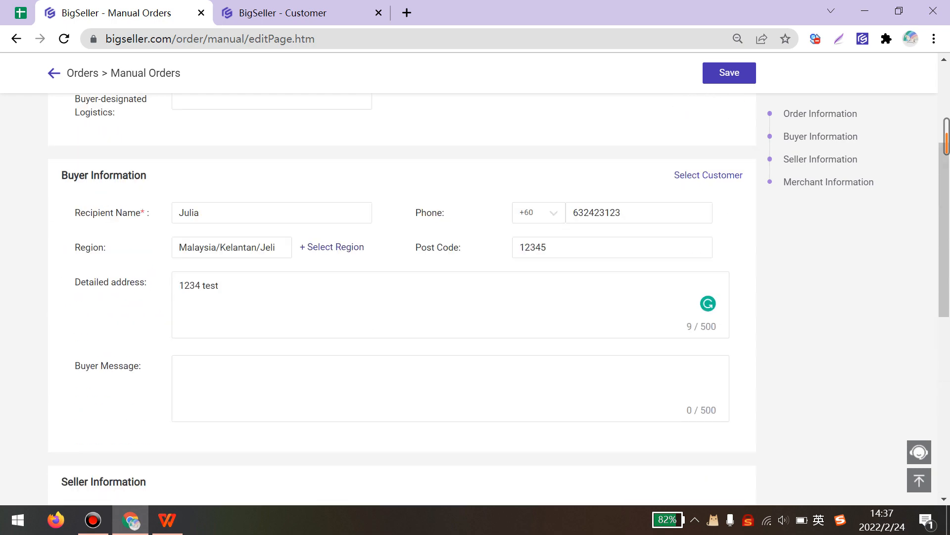
{"action": "scroll", "coordinate": [647, 417], "scroll_direction": "down", "scroll_amount": 2}
{"action": "left_click", "coordinate": [729, 70]}
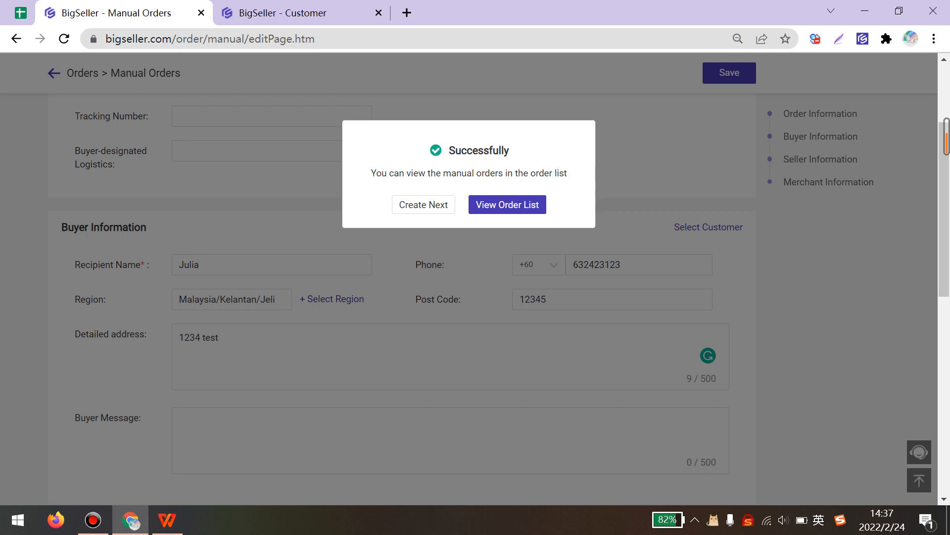
{"action": "left_click", "coordinate": [491, 206]}
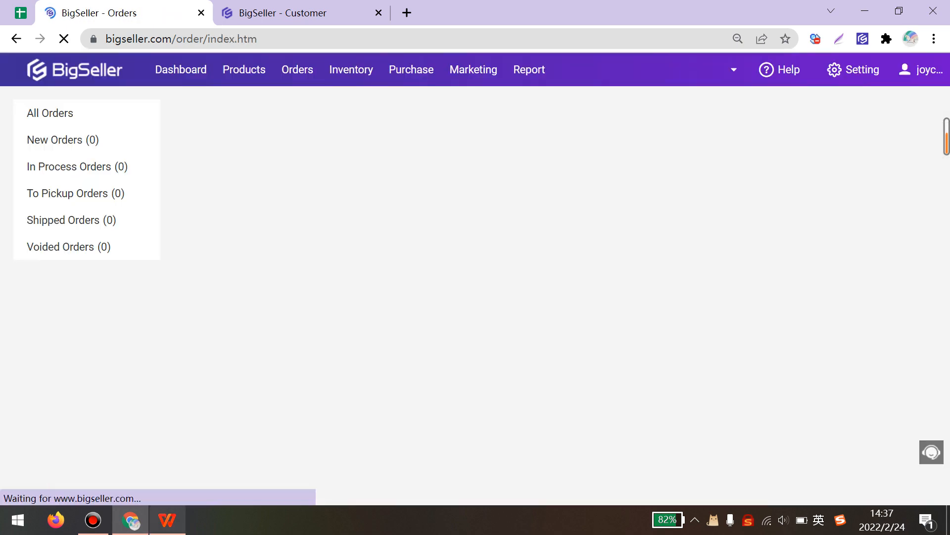
- Open Marketing > Customer List and start a blank Add Customer form
{"action": "left_click", "coordinate": [167, 520]}
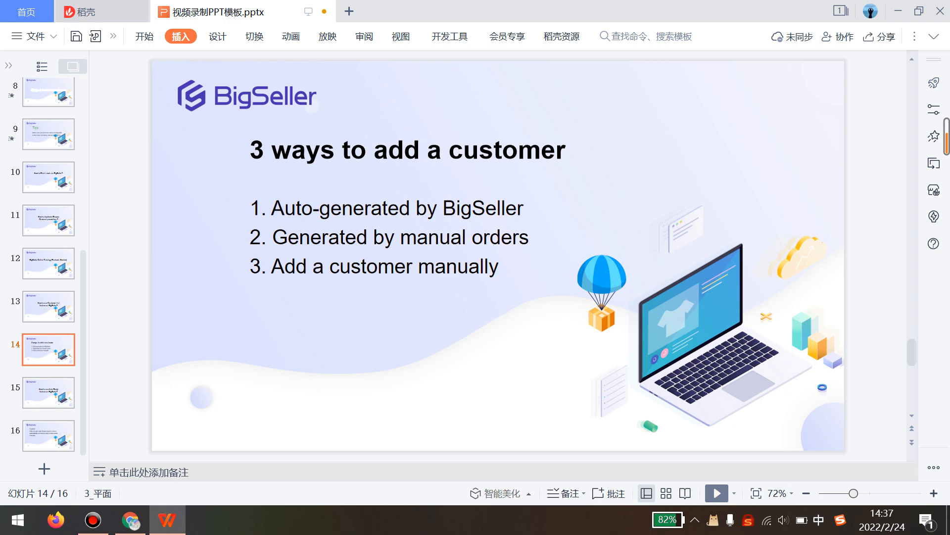
{"action": "left_click", "coordinate": [169, 519]}
{"action": "mouse_move", "coordinate": [474, 70]}
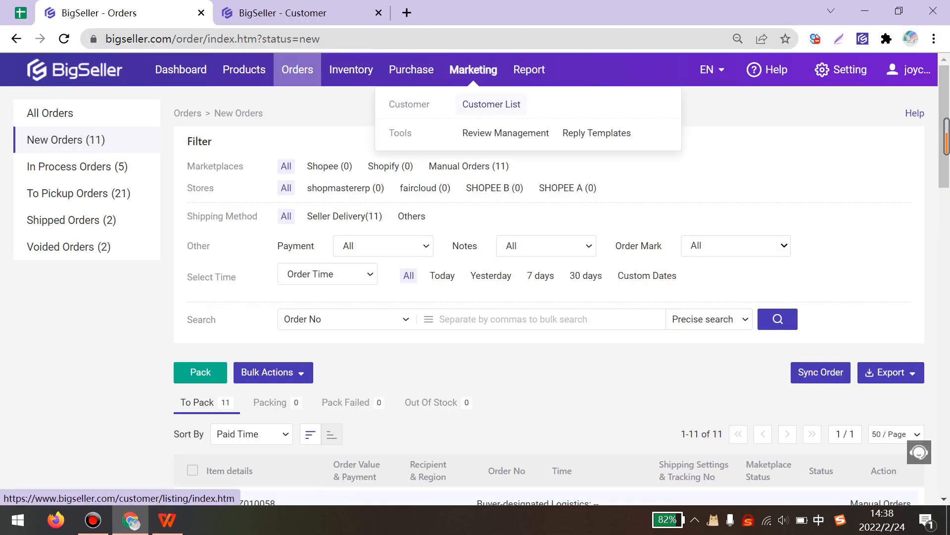
{"action": "left_click", "coordinate": [492, 104]}
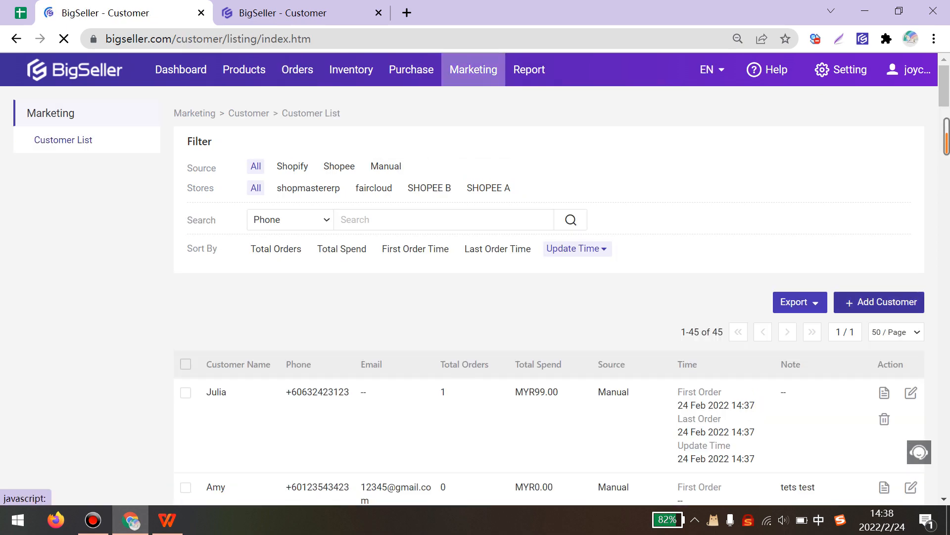
{"action": "left_click", "coordinate": [882, 302]}
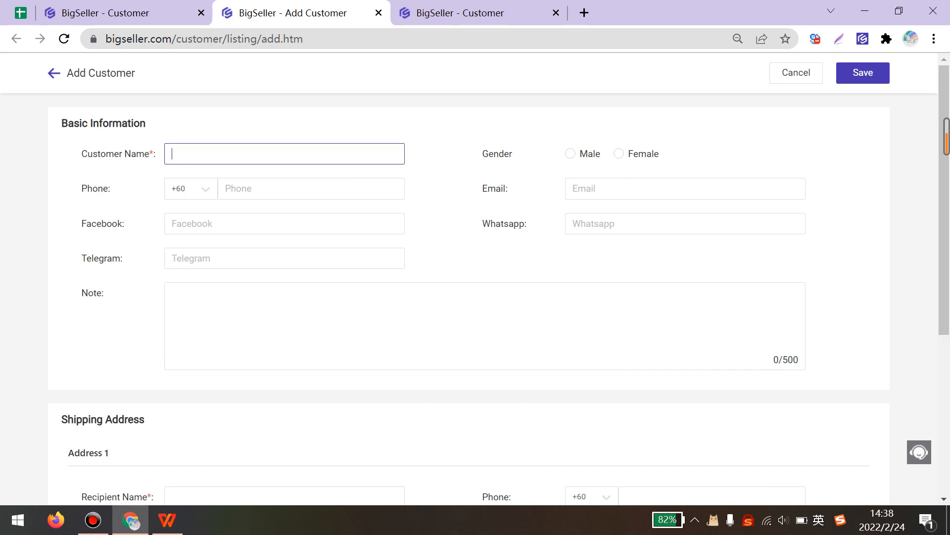
- Enter the customer's name, Female gender, phone number and a Gmail e-mail address
{"action": "type", "text": "Amy"}
{"action": "left_click", "coordinate": [619, 153]}
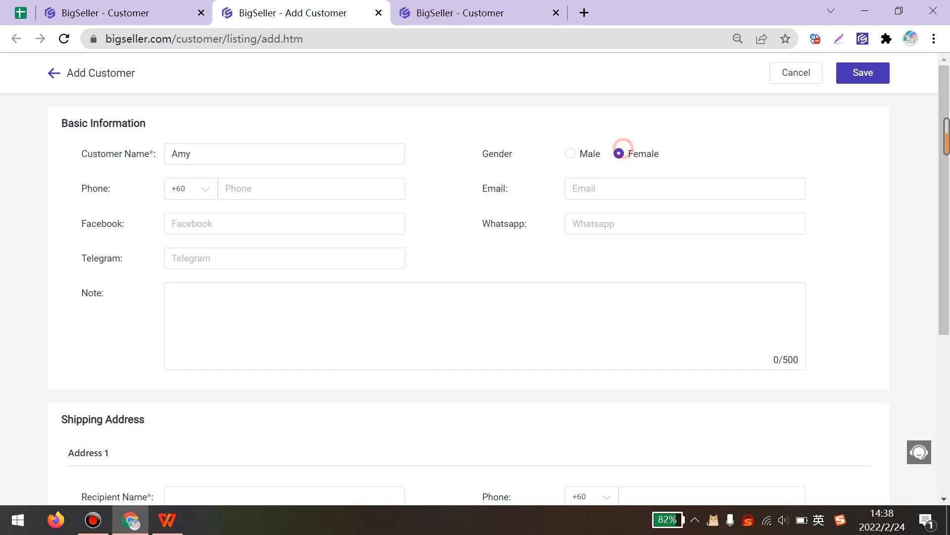
{"action": "left_click", "coordinate": [275, 189]}
{"action": "type", "text": "123853543"}
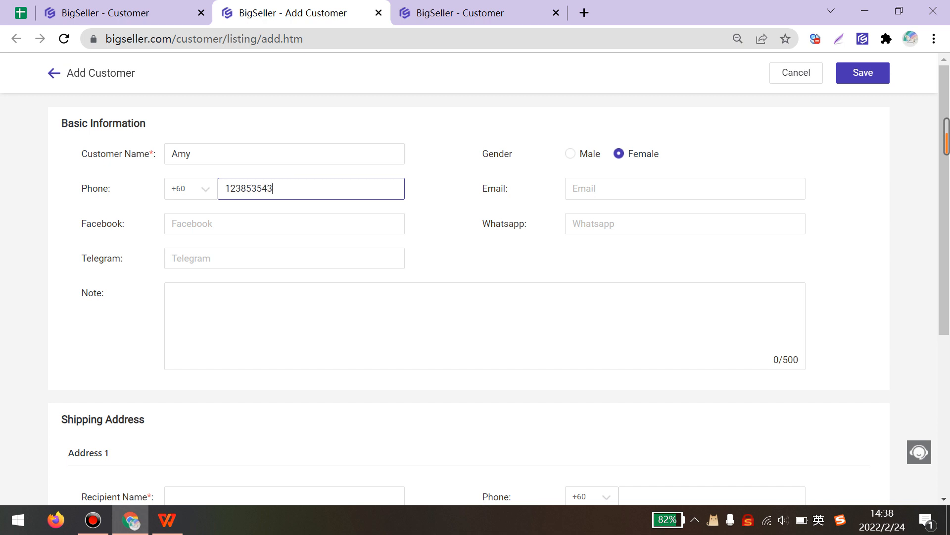
{"action": "left_click", "coordinate": [574, 188]}
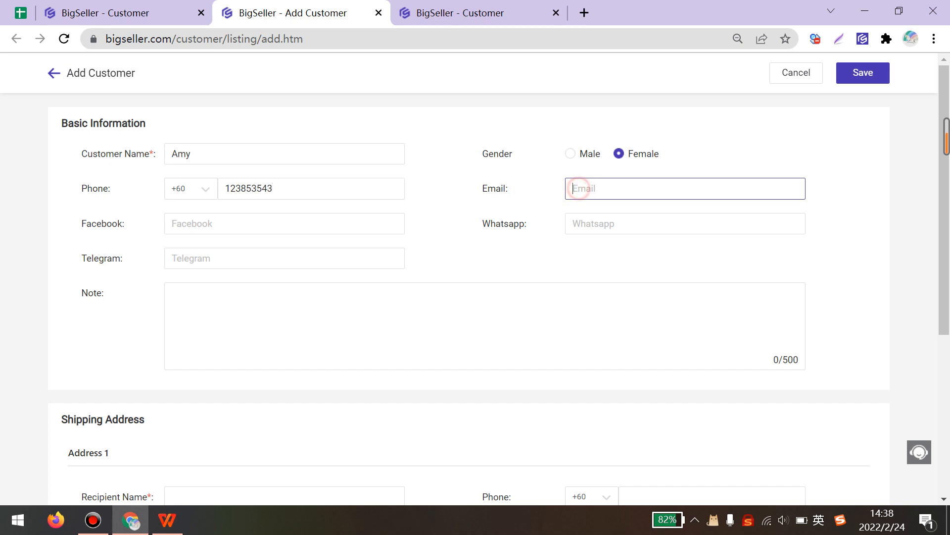
{"action": "key", "text": "Caps_Lock"}
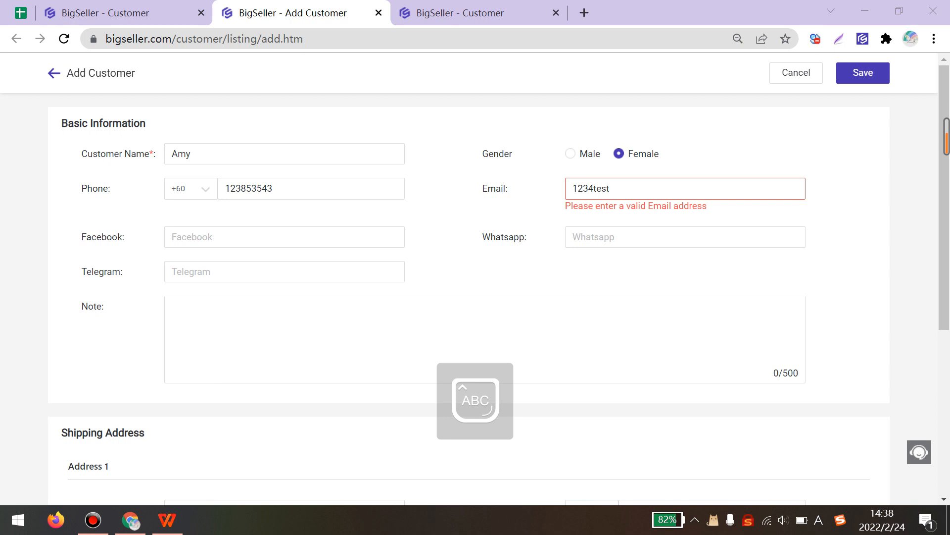
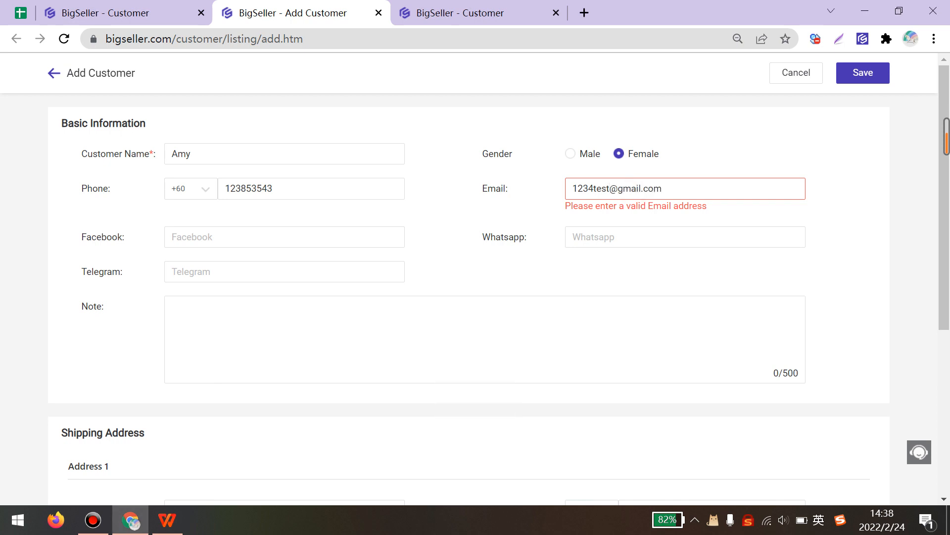
{"action": "left_click", "coordinate": [459, 208]}
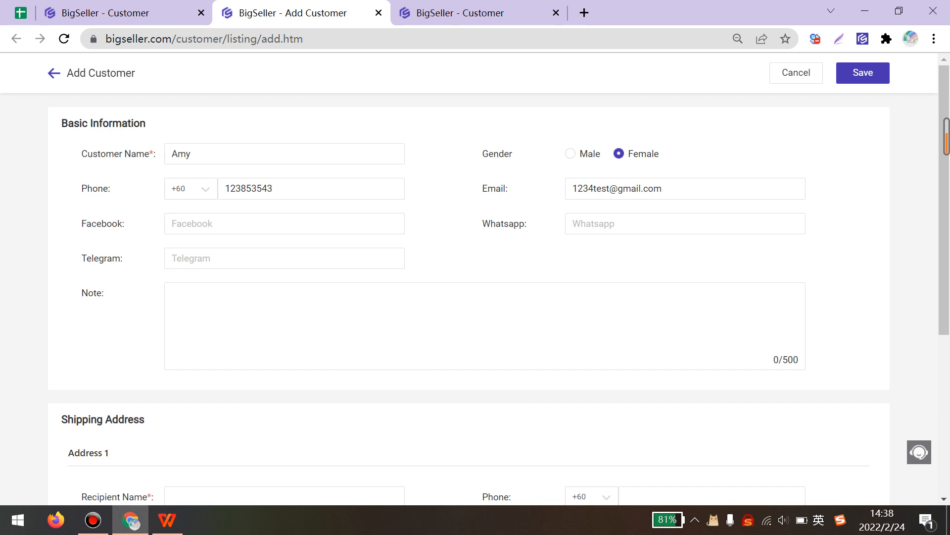
{"action": "scroll", "coordinate": [469, 297], "scroll_direction": "down", "scroll_amount": 5}
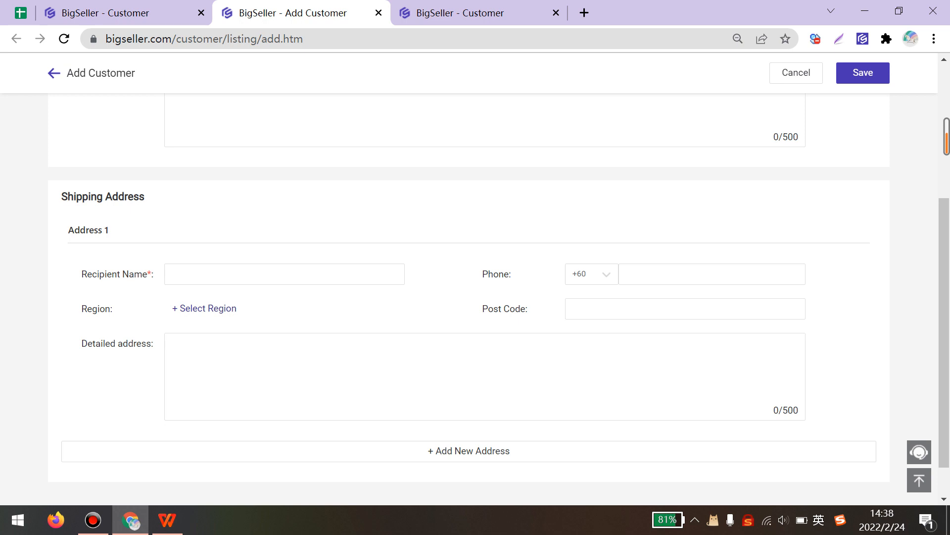
- Enter the recipient's name and phone, and set the region to Malaysia > Kelantan > Cherang Ruku
{"action": "left_click", "coordinate": [185, 274]}
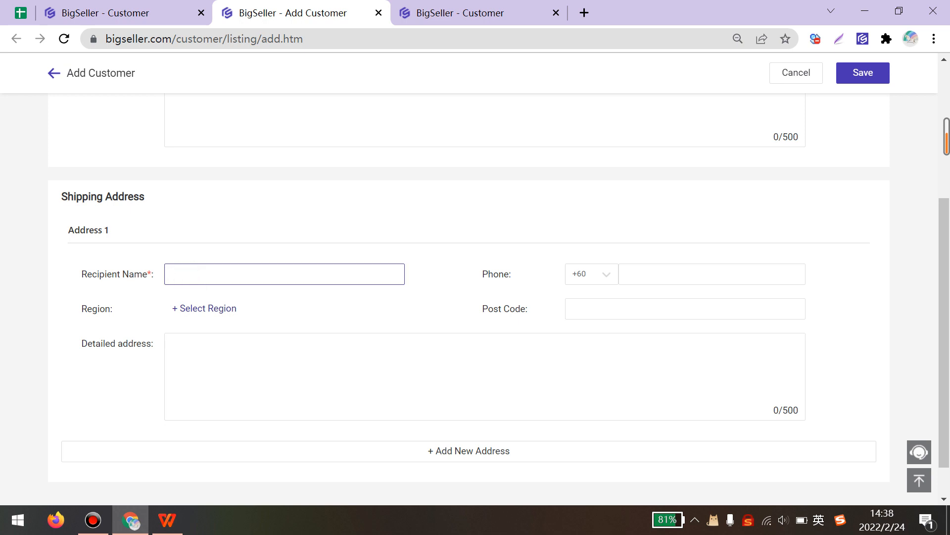
{"action": "type", "text": "Julia"}
{"action": "left_click", "coordinate": [659, 265]}
{"action": "type", "text": "123513212"}
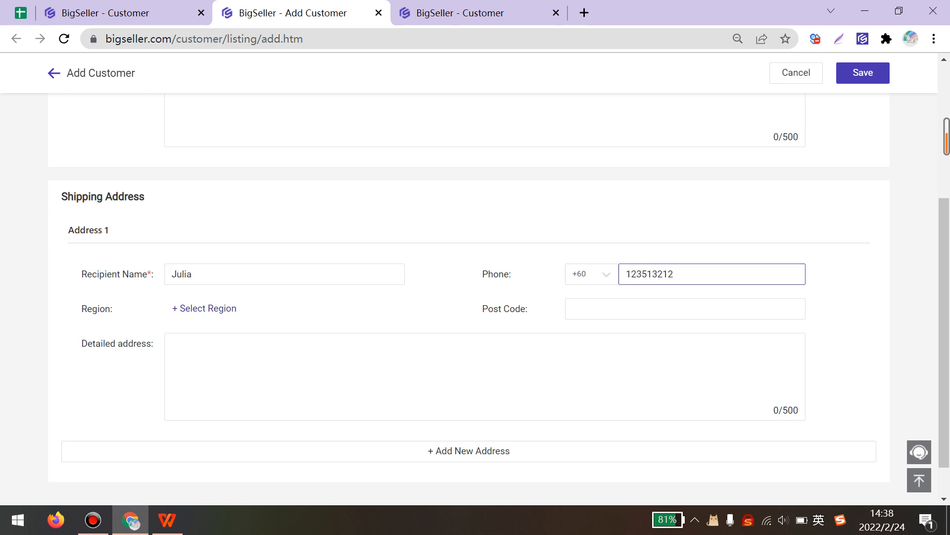
{"action": "left_click", "coordinate": [202, 308]}
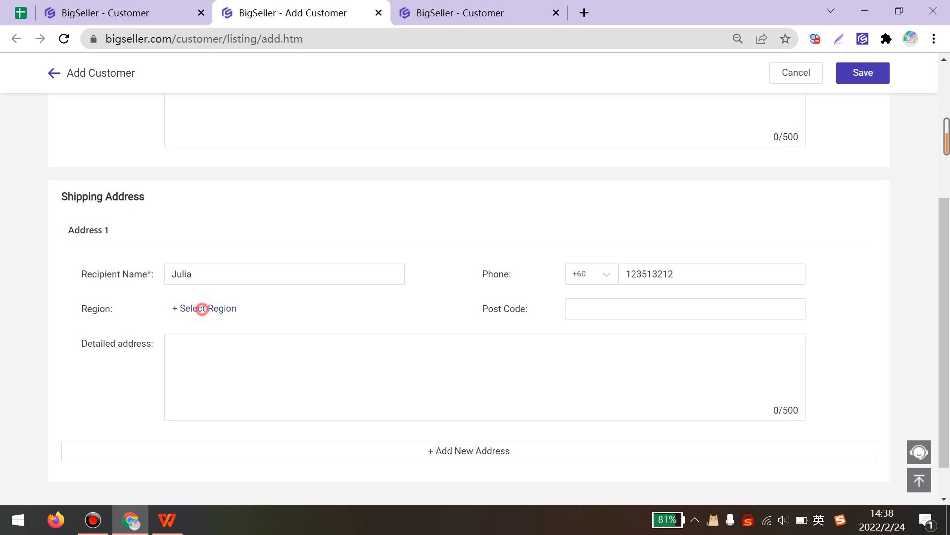
{"action": "left_click", "coordinate": [200, 237]}
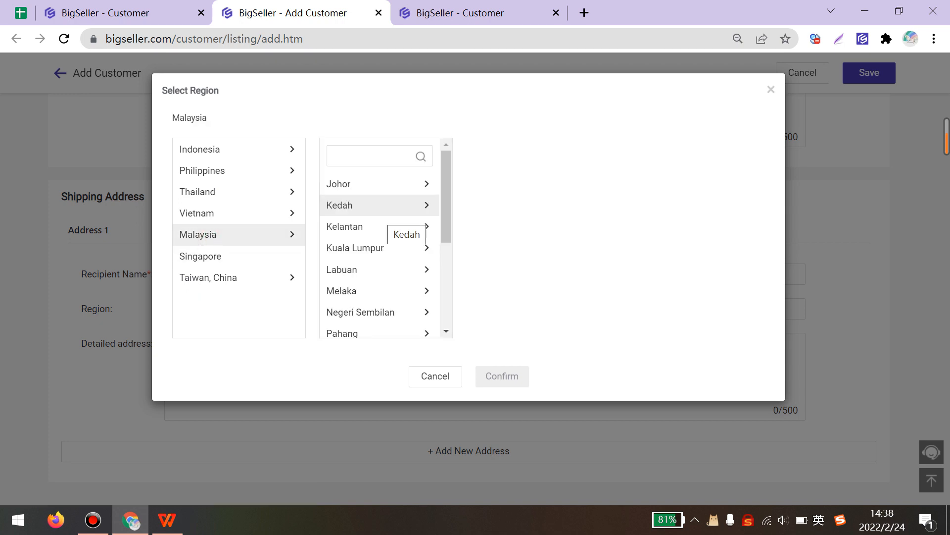
{"action": "left_click", "coordinate": [378, 222]}
{"action": "left_click", "coordinate": [494, 226]}
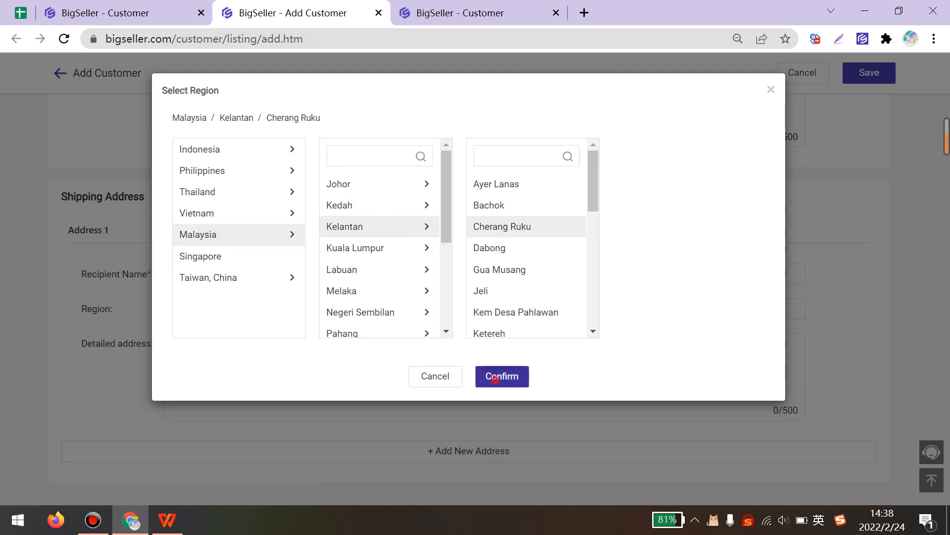
{"action": "left_click", "coordinate": [501, 376]}
- Fill in the address's post code and street details, then save the customer
{"action": "left_click", "coordinate": [585, 308]}
{"action": "type", "text": "12345"}
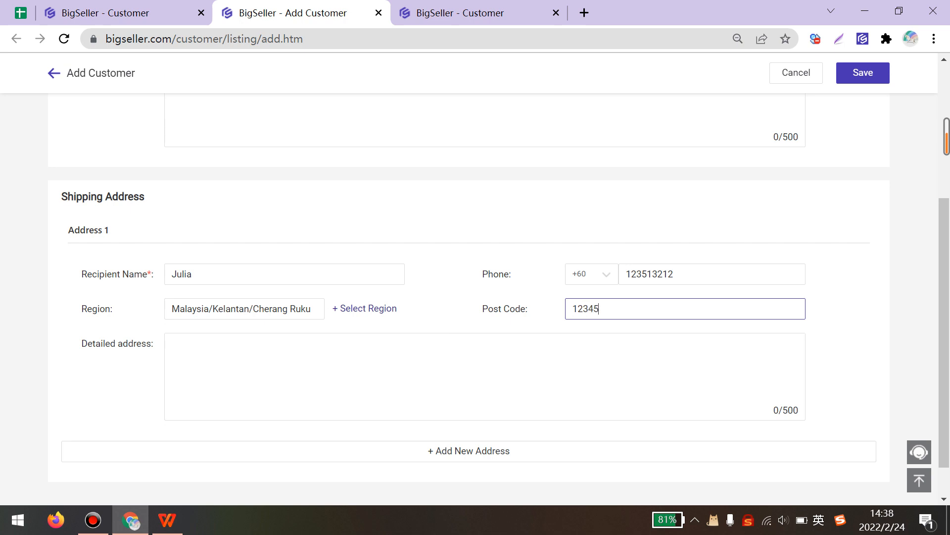
{"action": "left_click", "coordinate": [362, 377]}
{"action": "type", "text": "test test"}
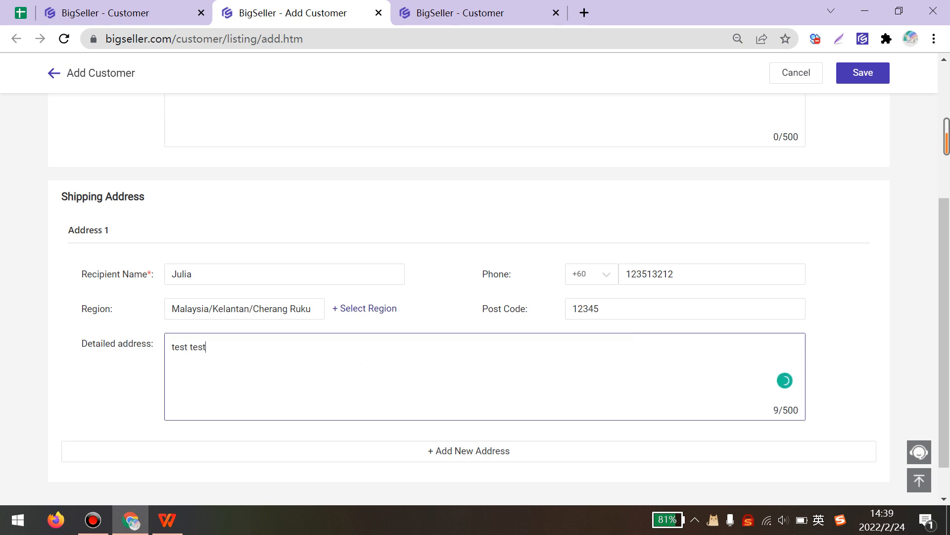
{"action": "scroll", "coordinate": [475, 297], "scroll_direction": "down", "scroll_amount": 1}
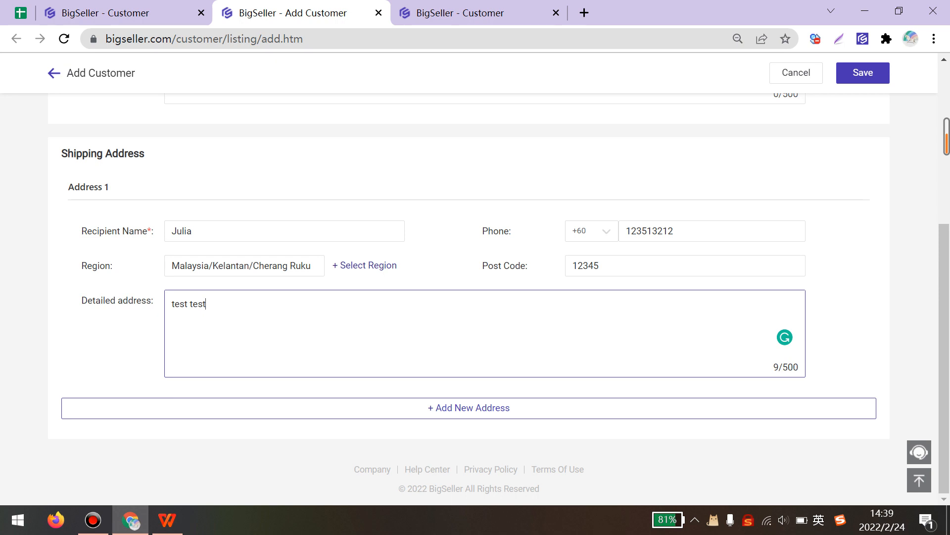
{"action": "scroll", "coordinate": [855, 246], "scroll_direction": "up", "scroll_amount": 1}
{"action": "left_click", "coordinate": [855, 246]}
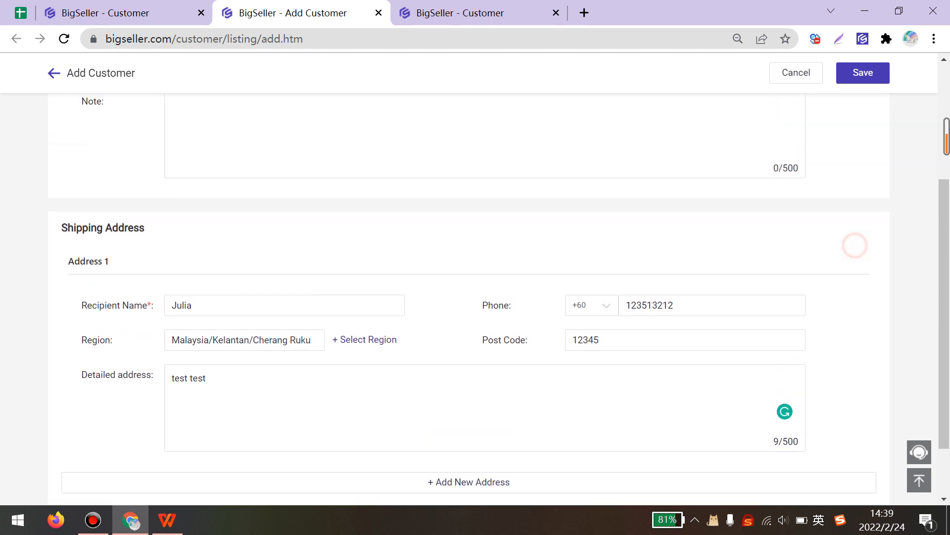
{"action": "left_click", "coordinate": [870, 77]}
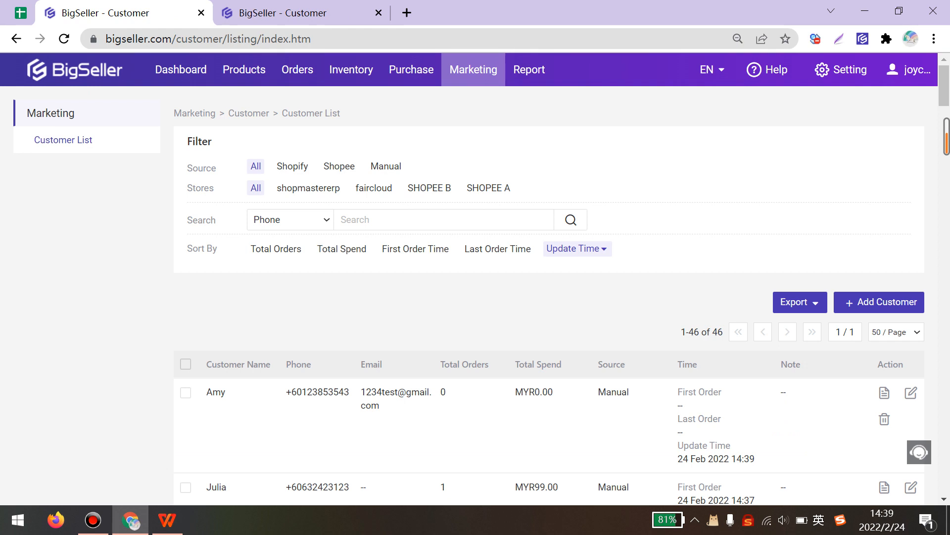
- Review the 46-customer list and open the existing manual-order buyer's details
{"action": "scroll", "coordinate": [475, 280], "scroll_direction": "down", "scroll_amount": 1}
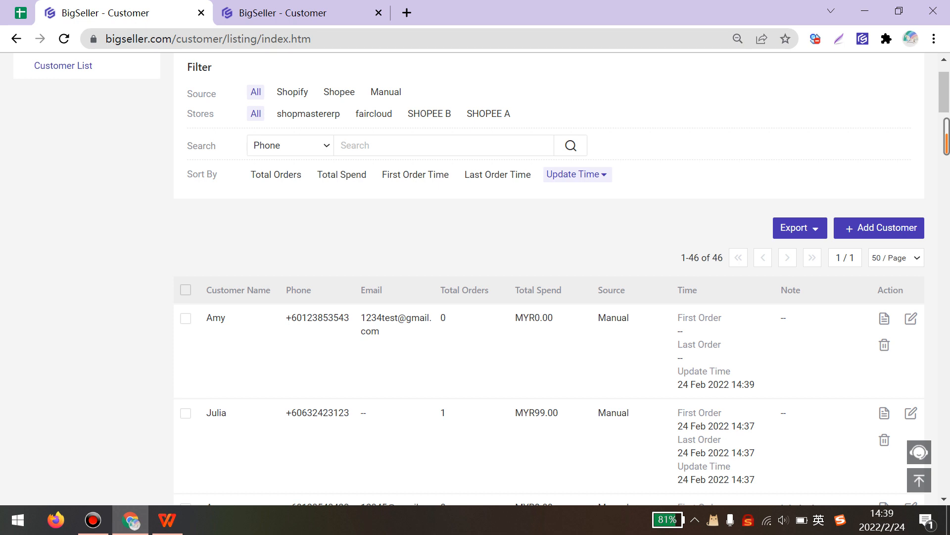
{"action": "scroll", "coordinate": [885, 339], "scroll_direction": "down", "scroll_amount": 3}
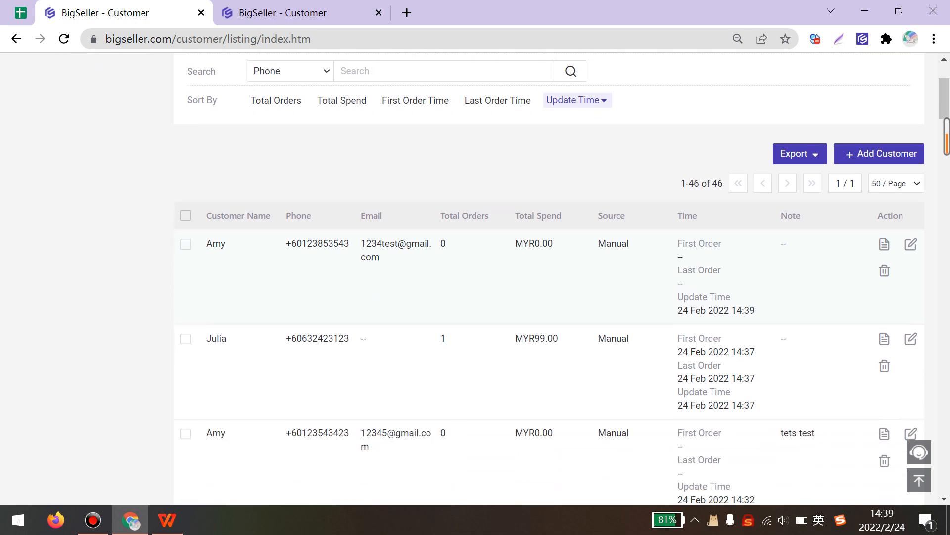
{"action": "left_click", "coordinate": [884, 338]}
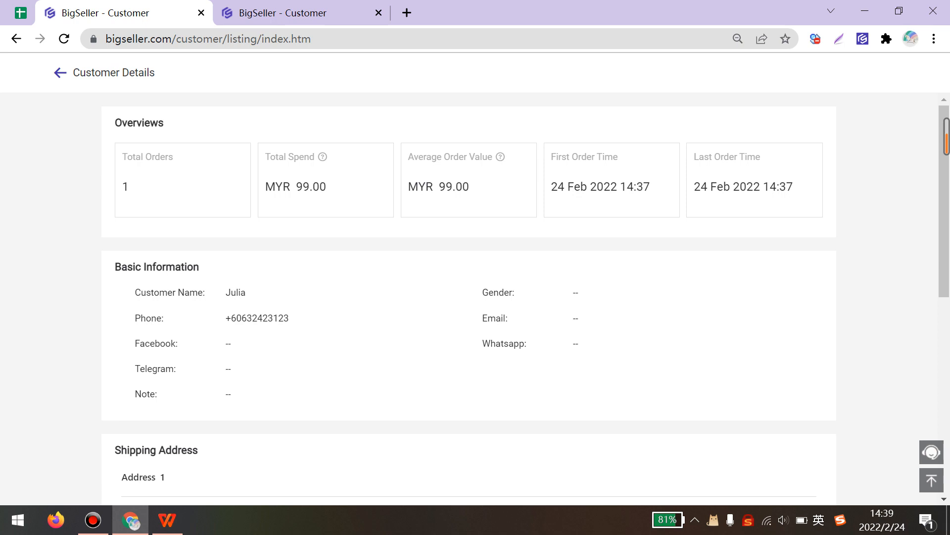
- Scroll to Order History showing the MYR99.00 COD 黑色针织衫-M manual order
{"action": "scroll", "coordinate": [469, 297], "scroll_direction": "down", "scroll_amount": 2}
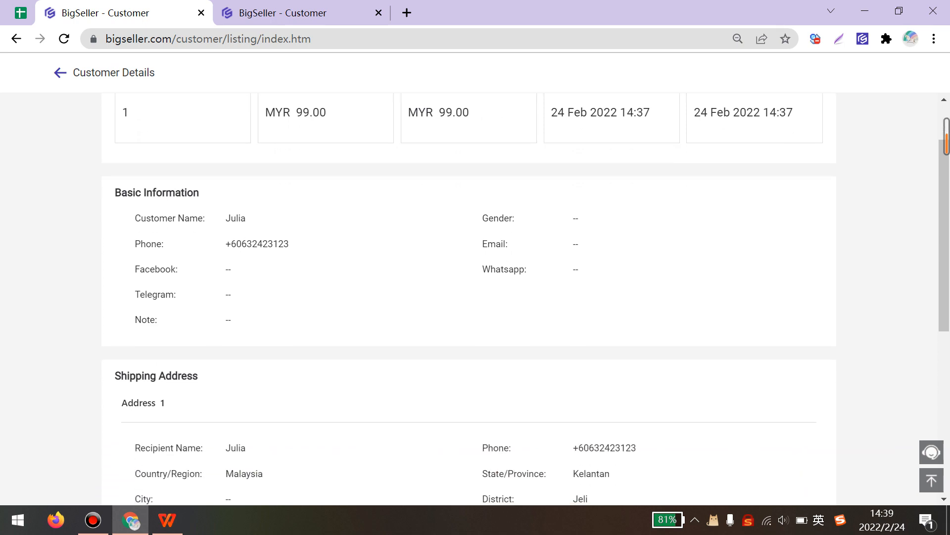
{"action": "scroll", "coordinate": [469, 297], "scroll_direction": "down", "scroll_amount": 2}
{"action": "scroll", "coordinate": [469, 297], "scroll_direction": "down", "scroll_amount": 5}
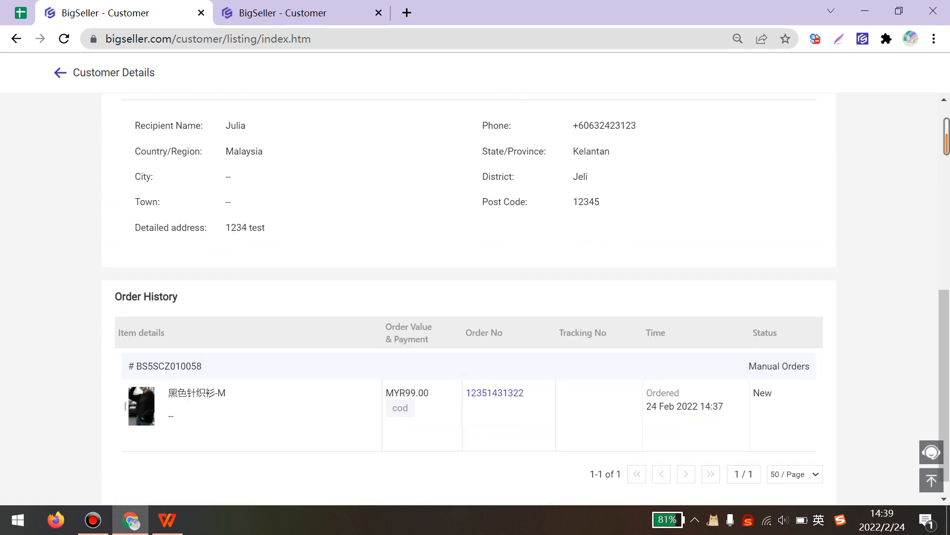